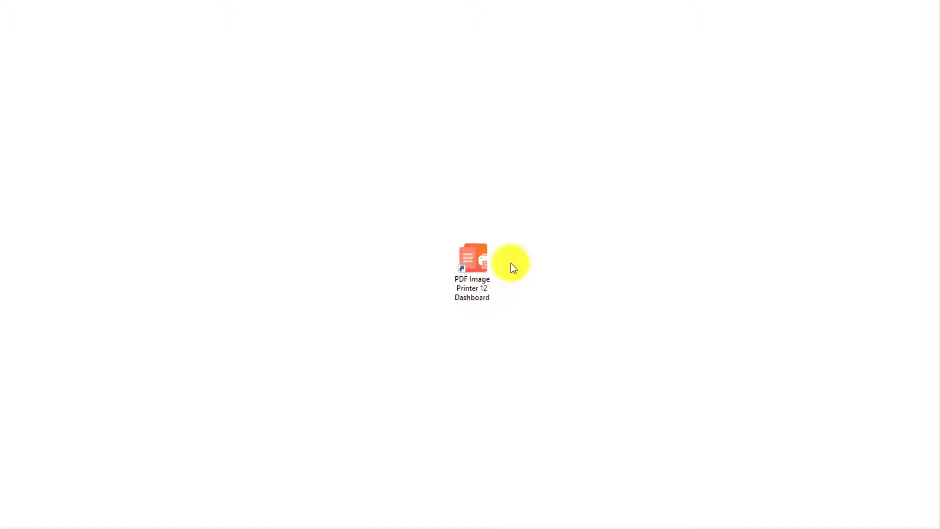
- Open the PDF Image Printer 12 Dashboard and create a profile named "Serialized PDF" with the description "Create serialized PDF files"
left_click(480, 253)
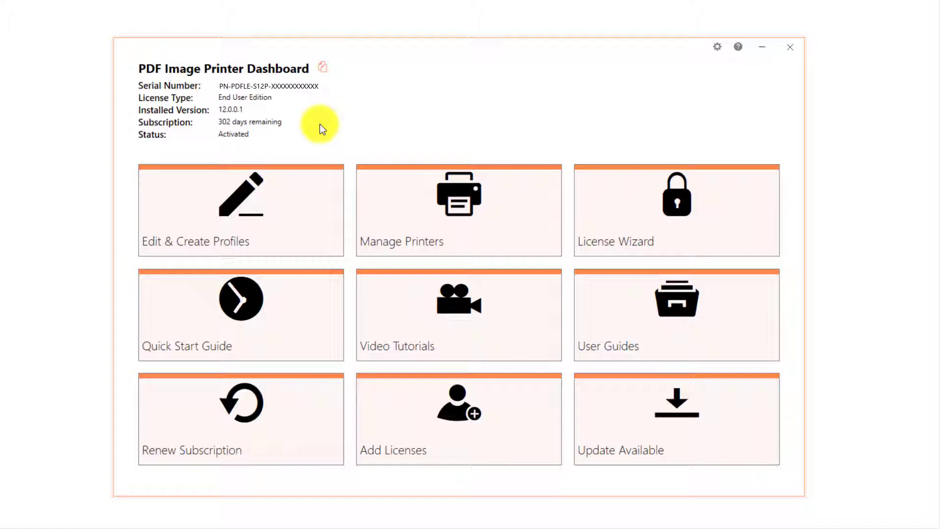
left_click(310, 221)
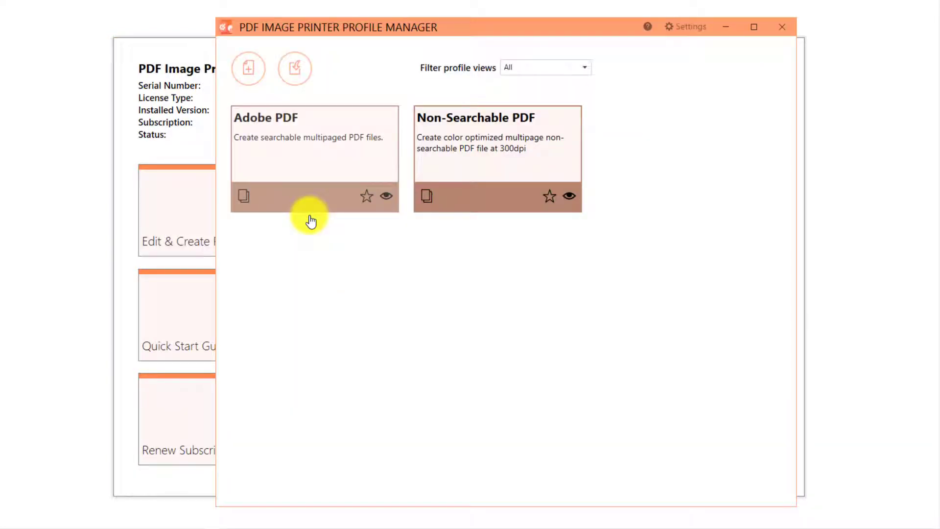
left_click(260, 78)
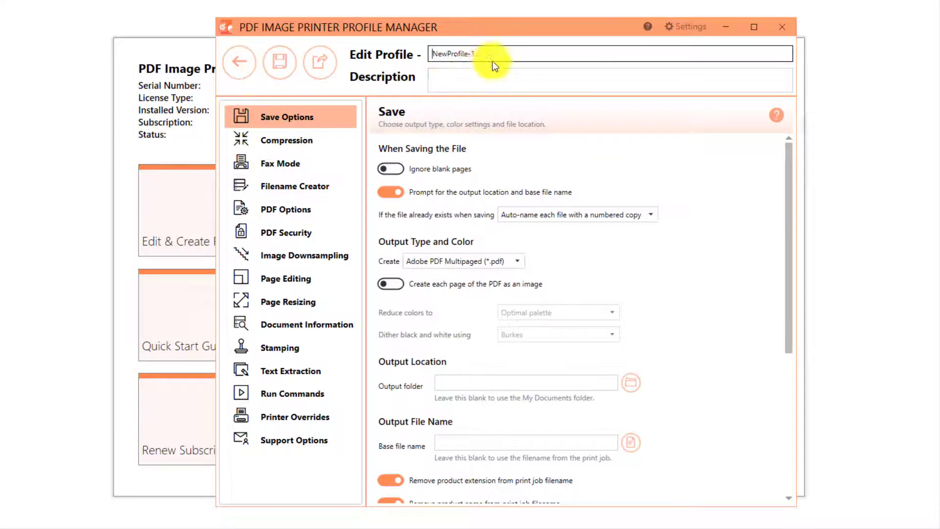
left_click_drag(495, 56, 428, 52)
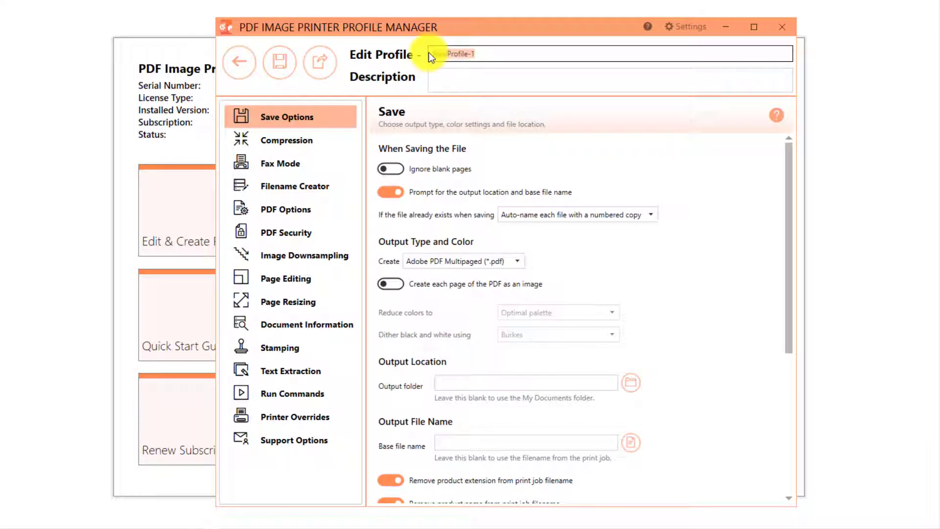
key("BackSpace")
type("Serialized PDF")
left_click(431, 78)
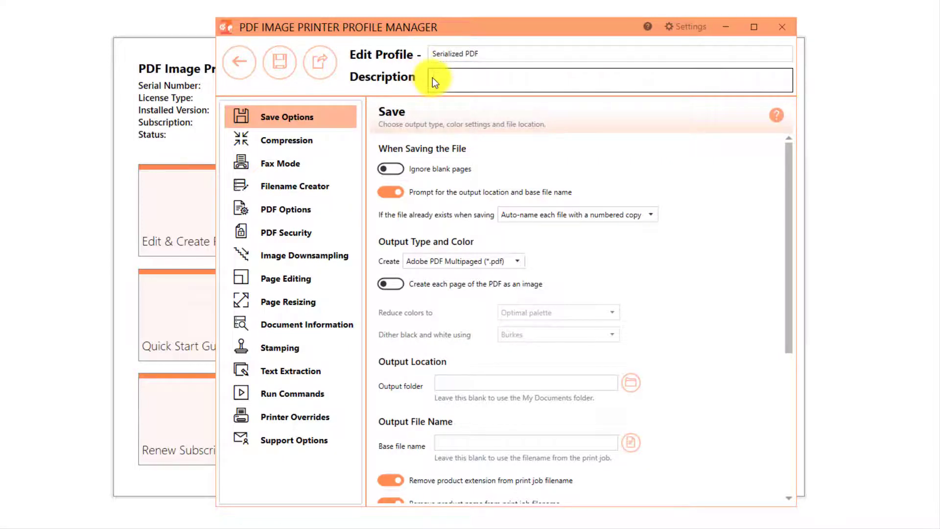
type("Create")
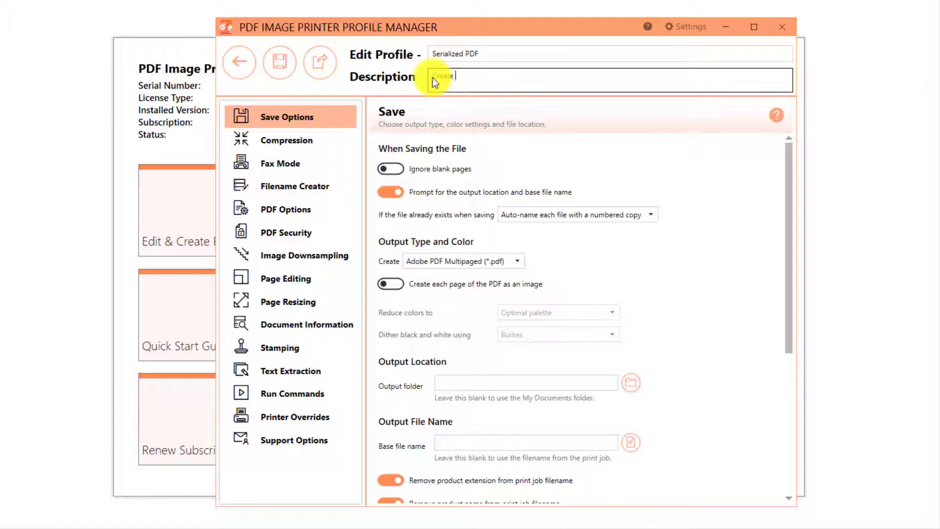
type(" serialized PDF files")
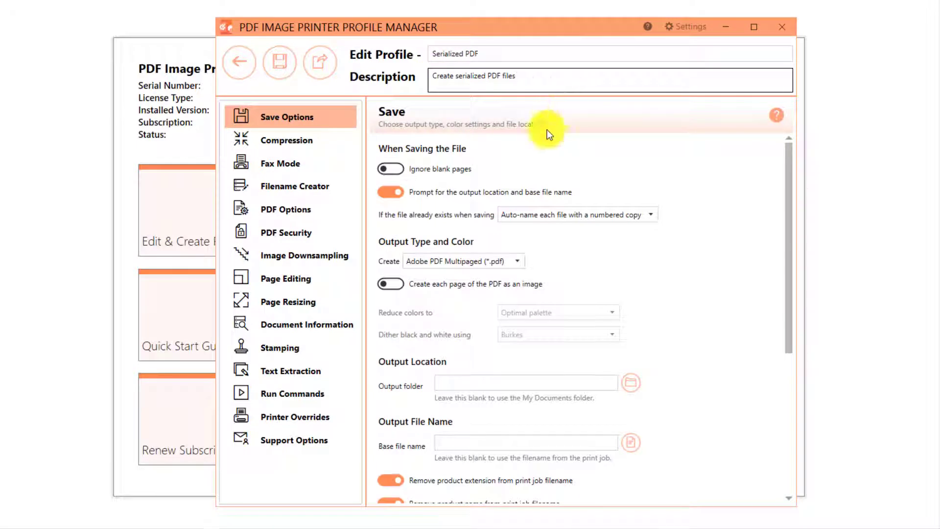
- Set the profile's output type to Adobe PDF Serialized (*.pdf), leaving the option to create each page as an image off
left_click(512, 265)
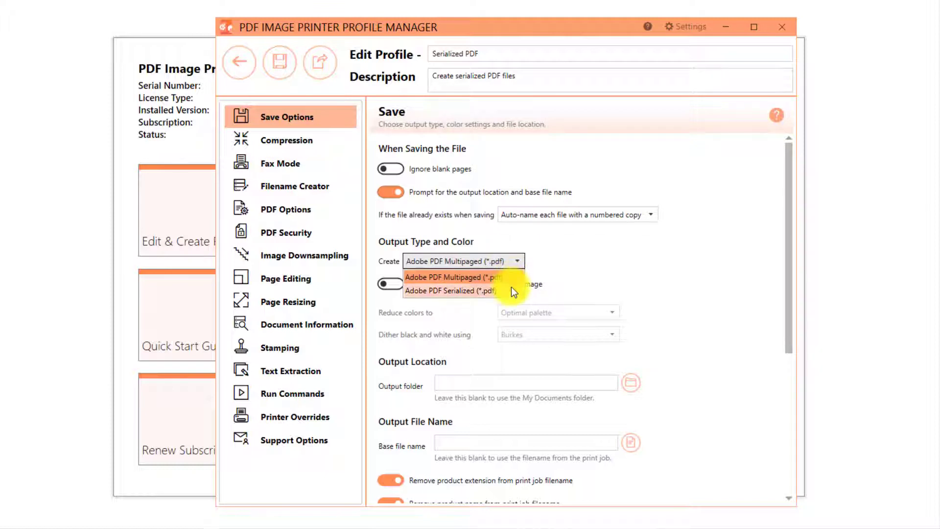
left_click(511, 287)
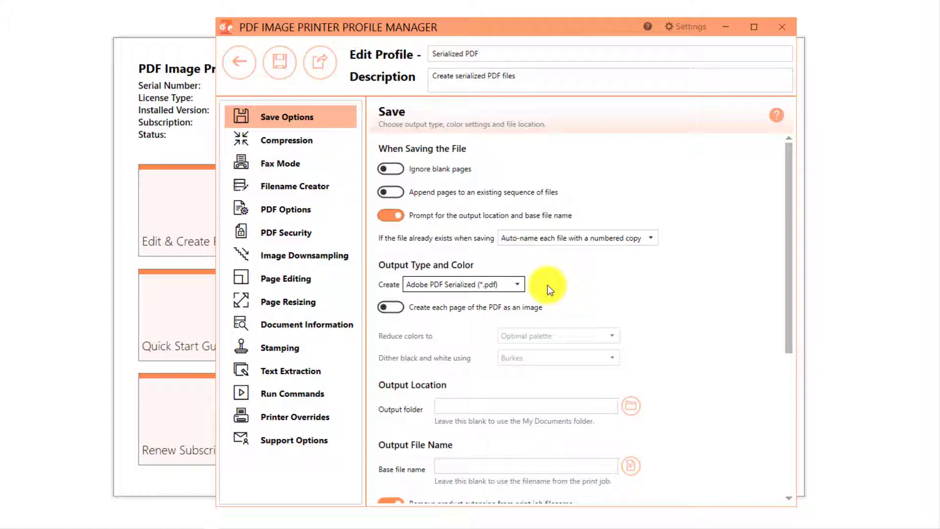
left_click(395, 306)
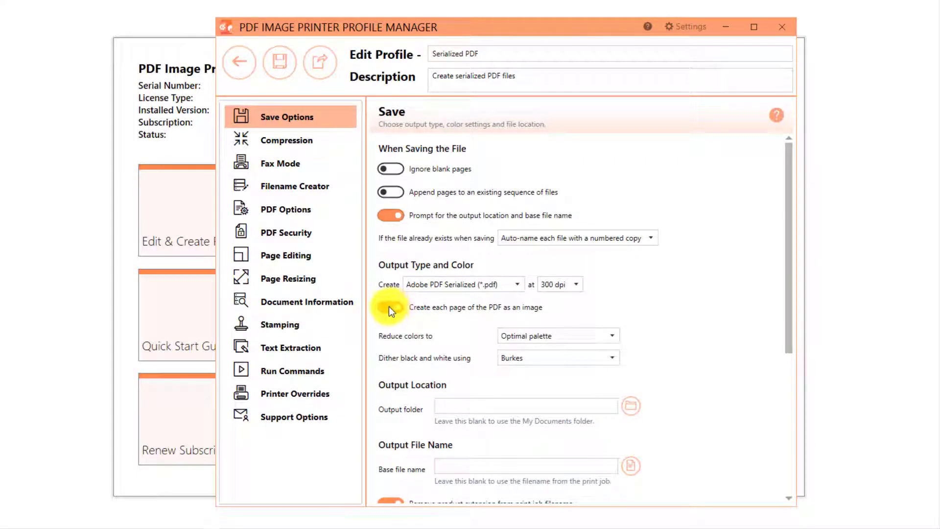
left_click(388, 306)
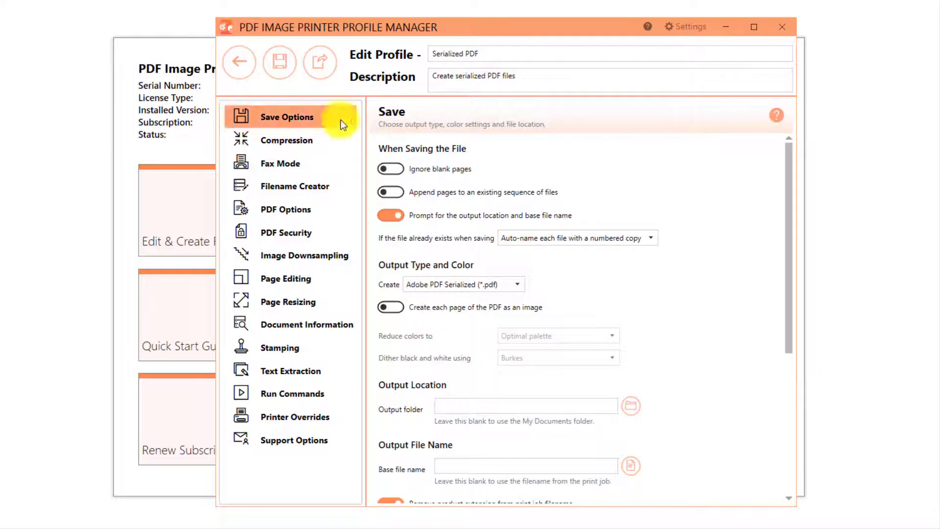
- Save the Serialized PDF profile, return to the profile list and close the Profile Manager
left_click(280, 76)
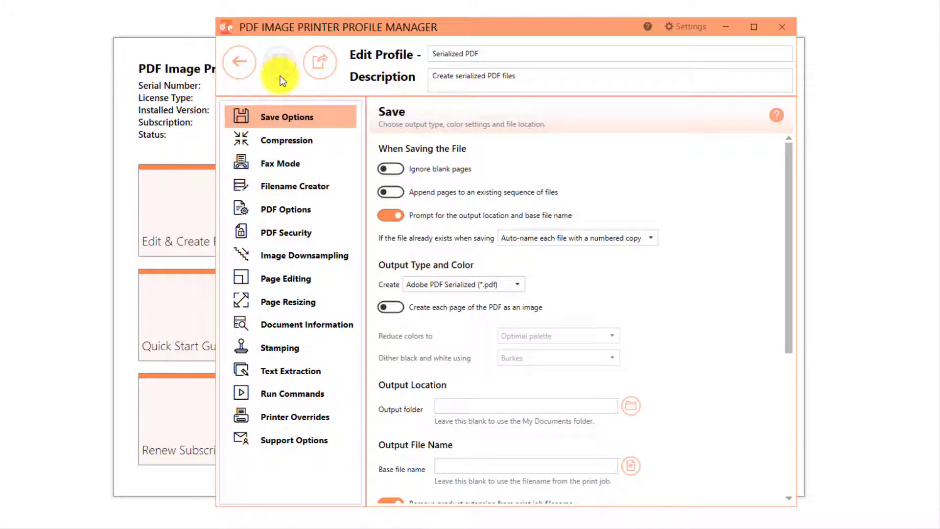
left_click(237, 78)
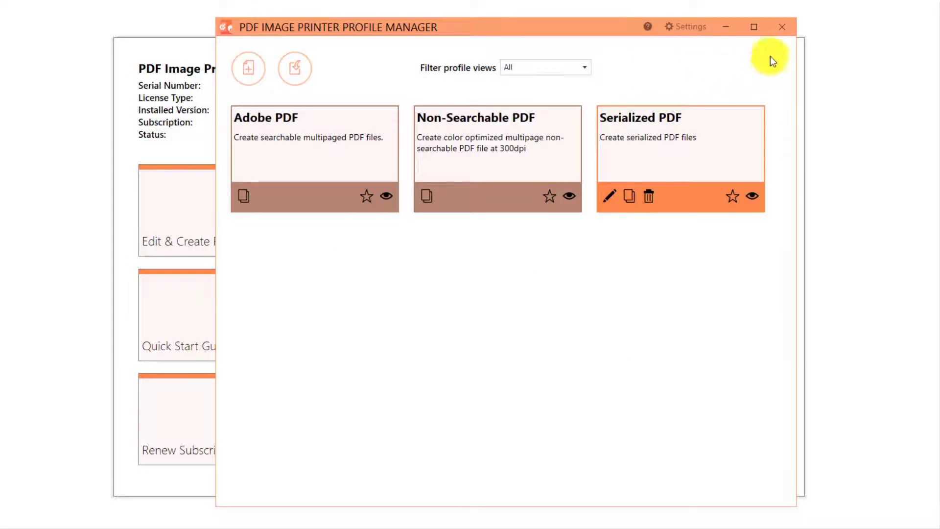
left_click(786, 27)
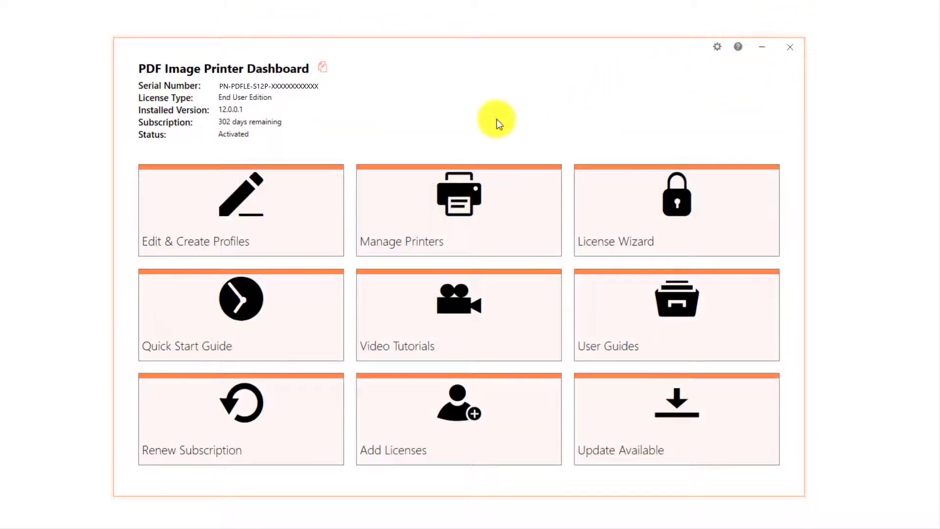
- Assign the Serialized PDF profile to the PDF Image Printer 12 printer, save the change and close the dashboard
left_click(501, 193)
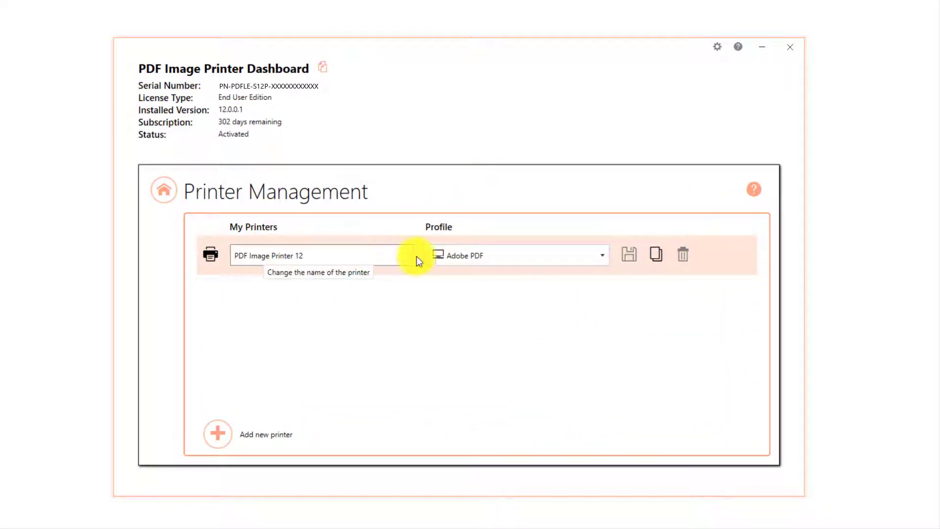
left_click(602, 259)
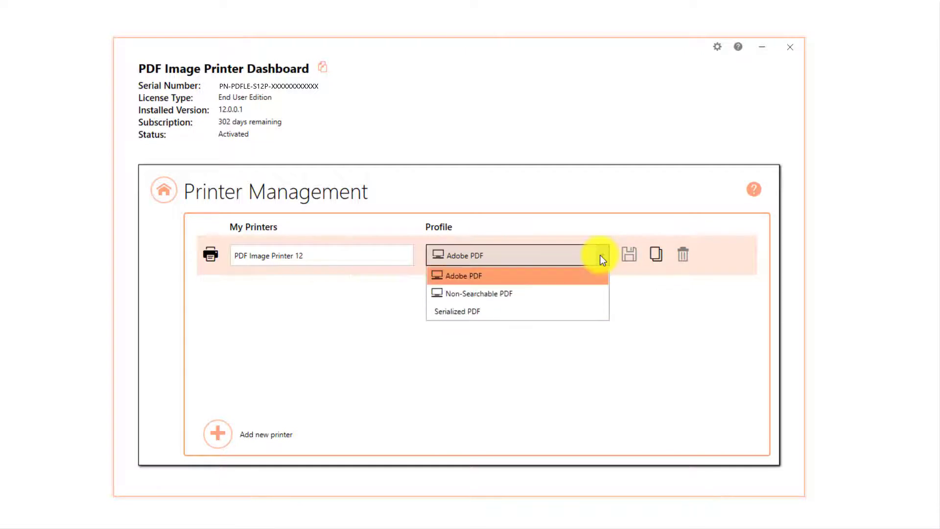
left_click(586, 315)
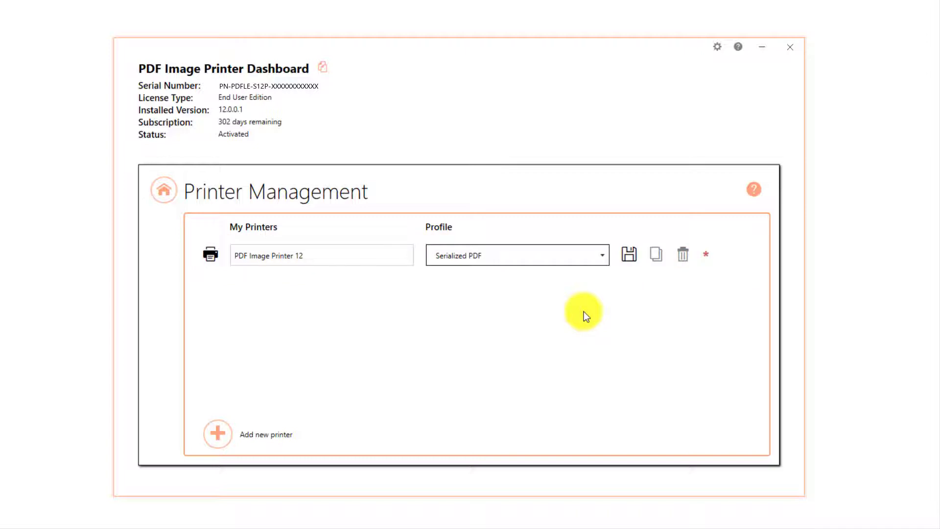
left_click(626, 253)
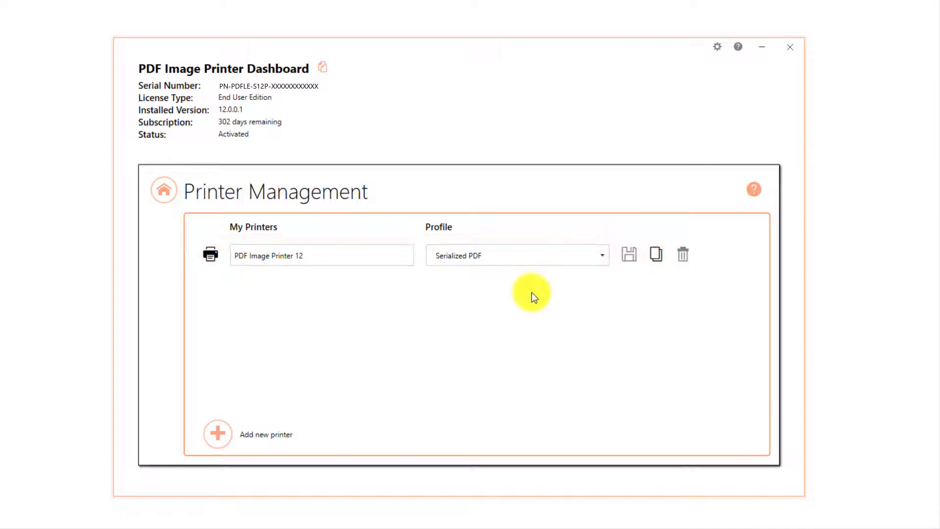
left_click(166, 195)
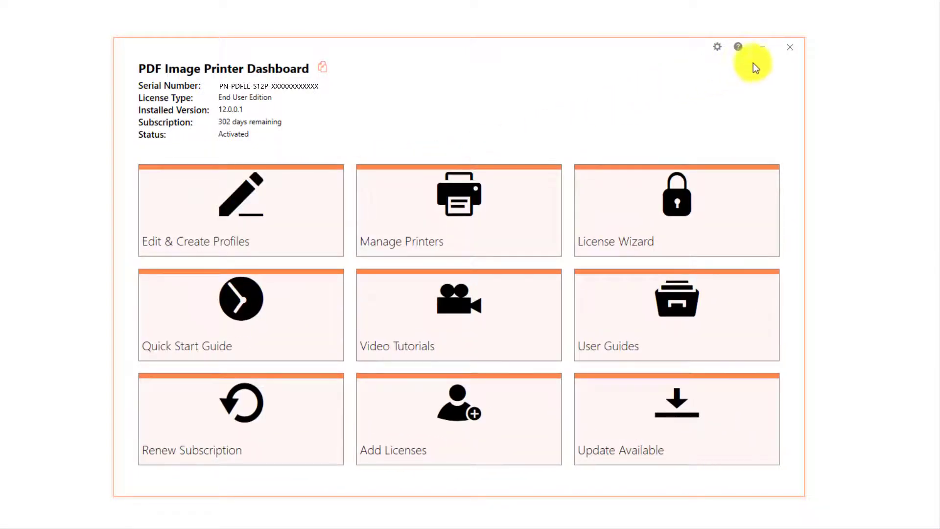
left_click(785, 48)
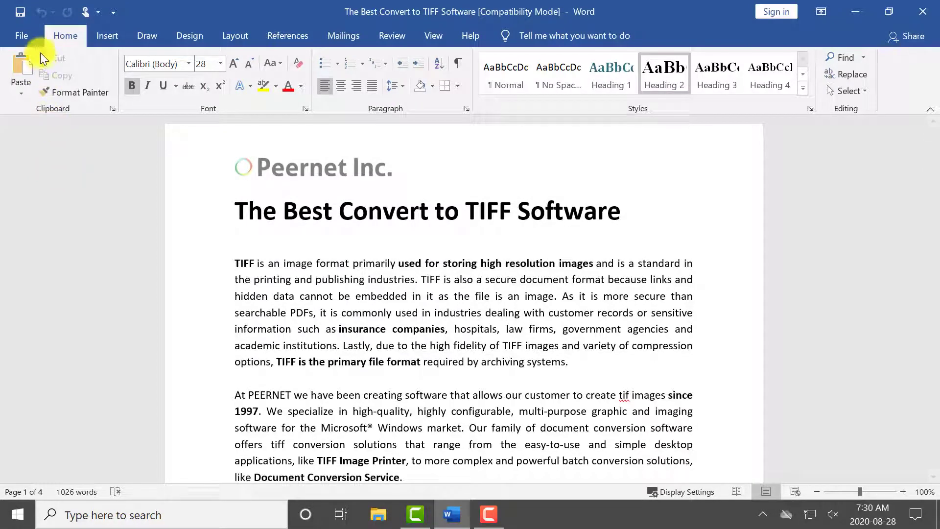
- Print the Word document "The Best Convert to TIFF Software" to PDF Image Printer 12
left_click(33, 38)
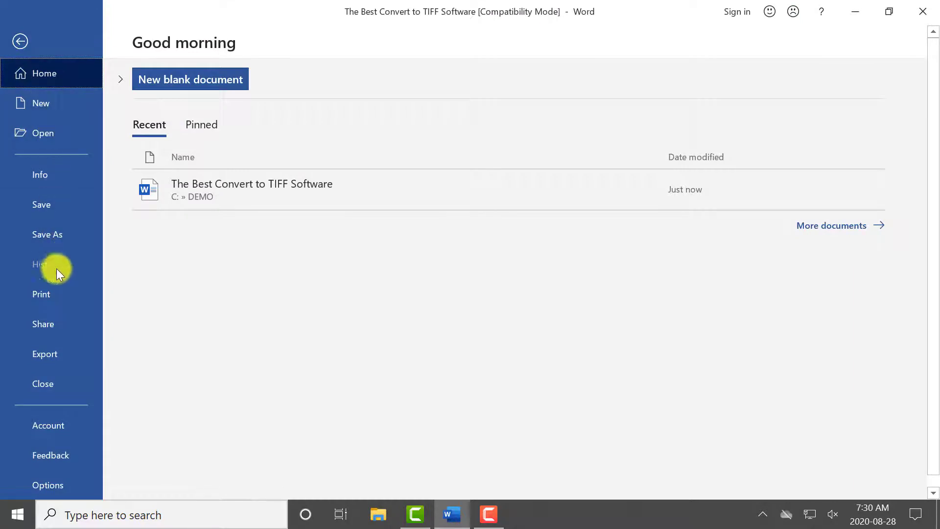
left_click(60, 289)
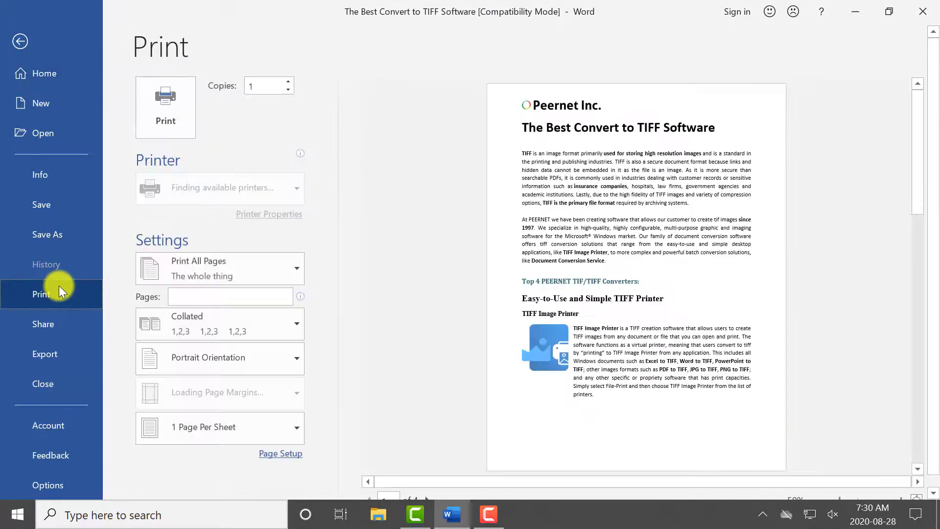
left_click(263, 193)
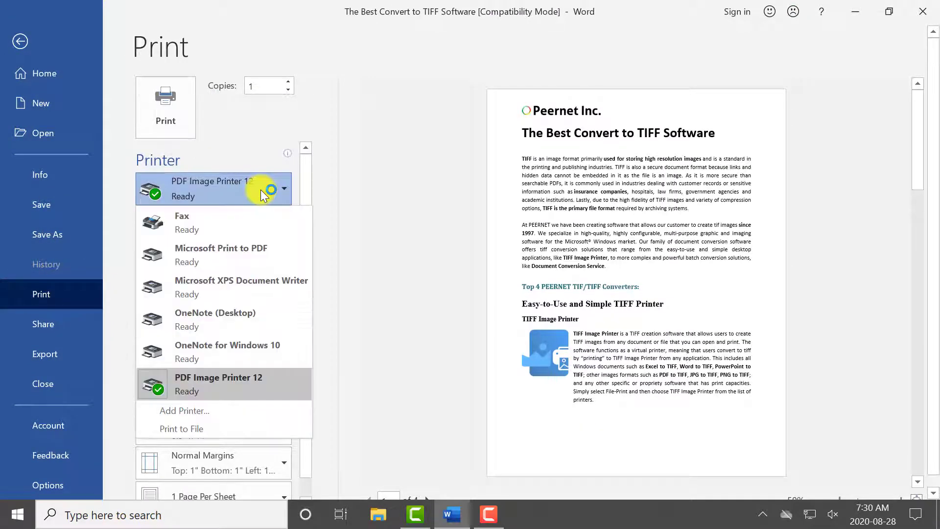
left_click(270, 382)
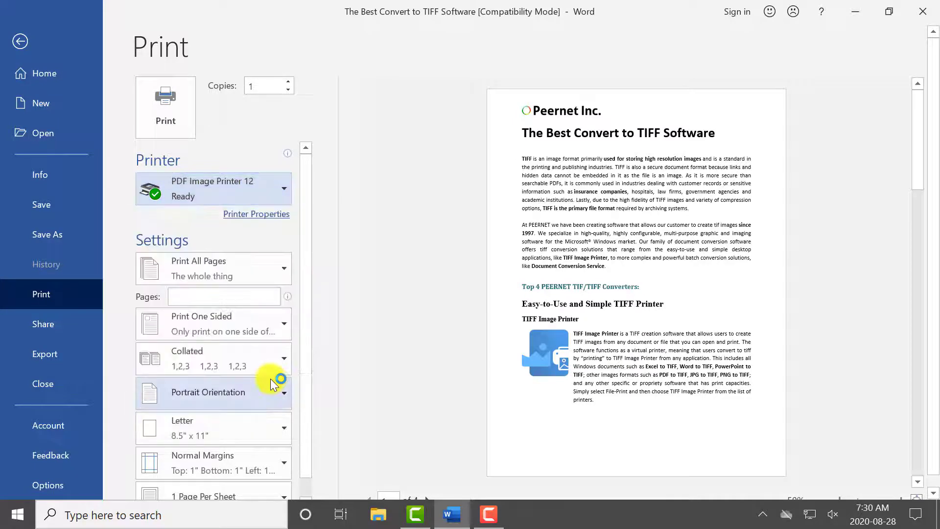
left_click(186, 113)
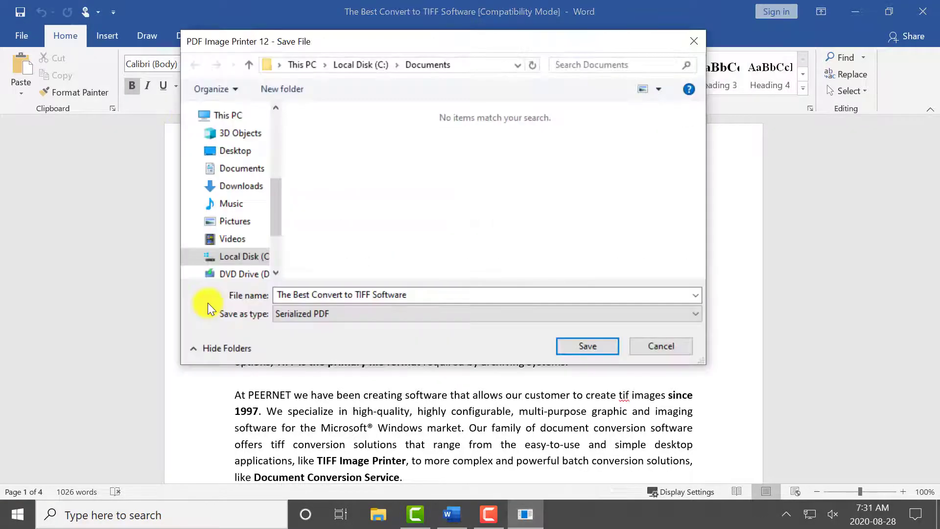
- Copy the file name "The Best Convert to TIFF Software", save the output under it in C:\Documents, and open the PDF ending in _001
left_click(421, 295)
key("ctrl+a")
key("ctrl+c")
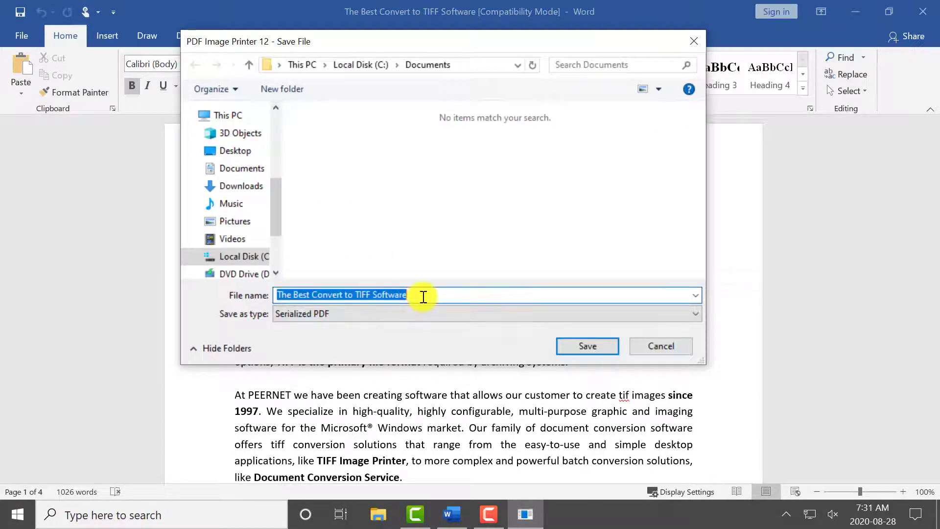
left_click(465, 66)
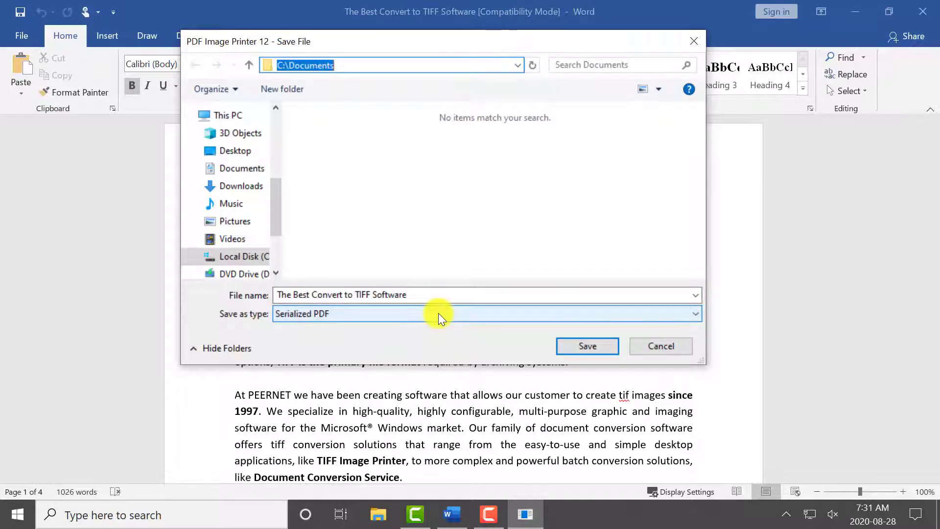
left_click(598, 345)
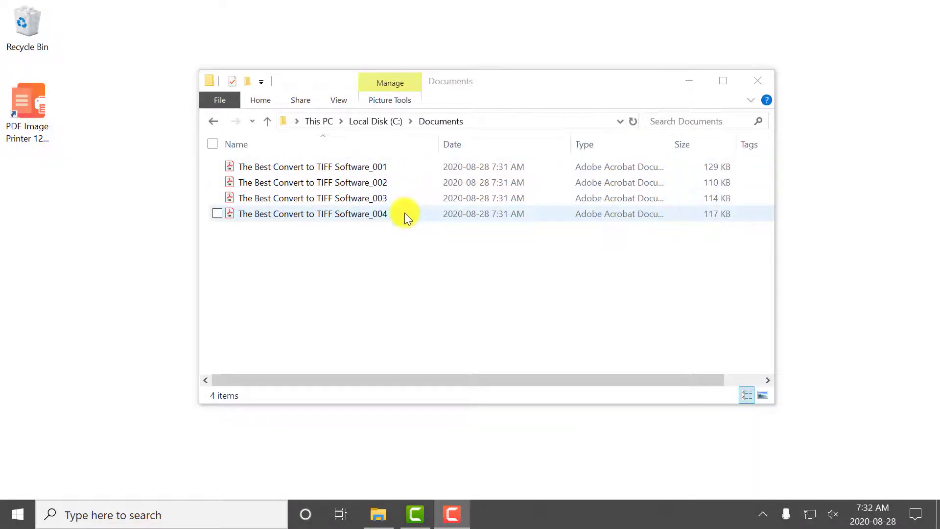
left_click(404, 165)
double_click(404, 166)
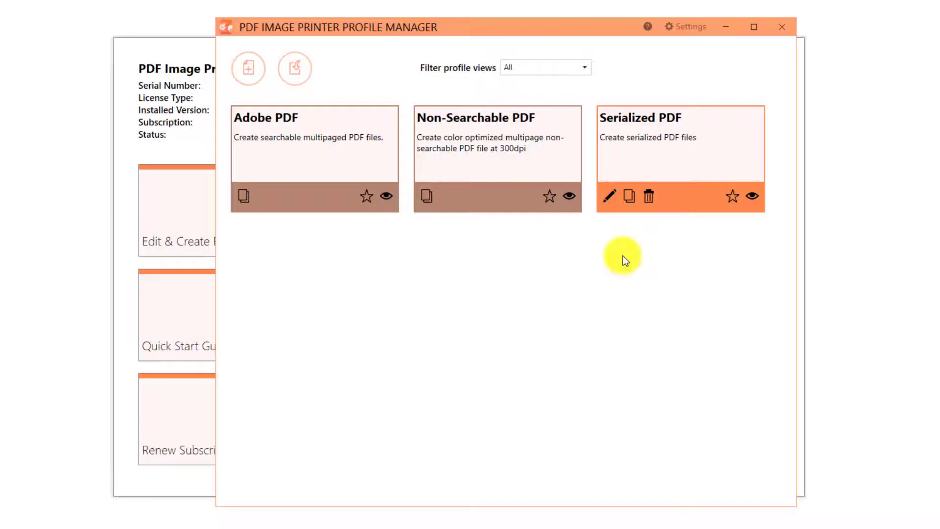
- Edit the Serialized PDF profile to append pages to an existing sequence, using output folder C:\Documents and base name "The Best Convert to TIFF Software"
left_click(609, 196)
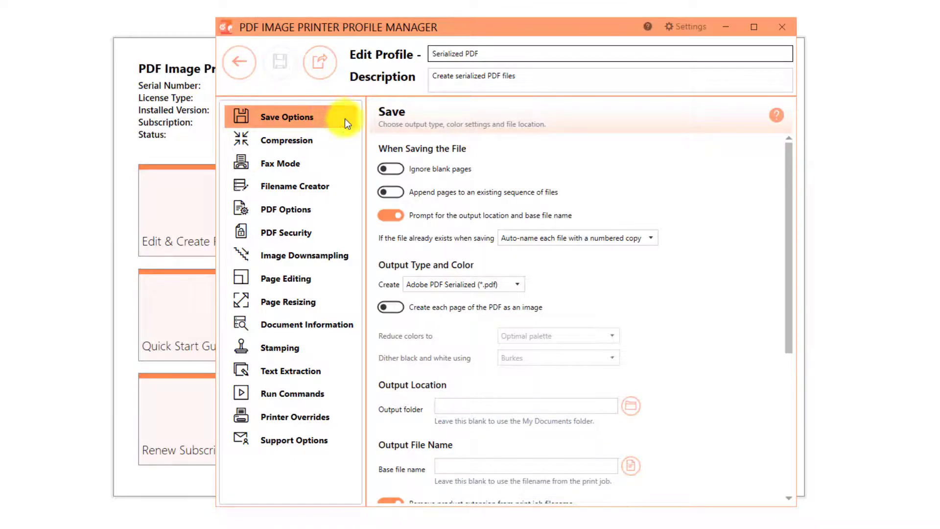
left_click(395, 192)
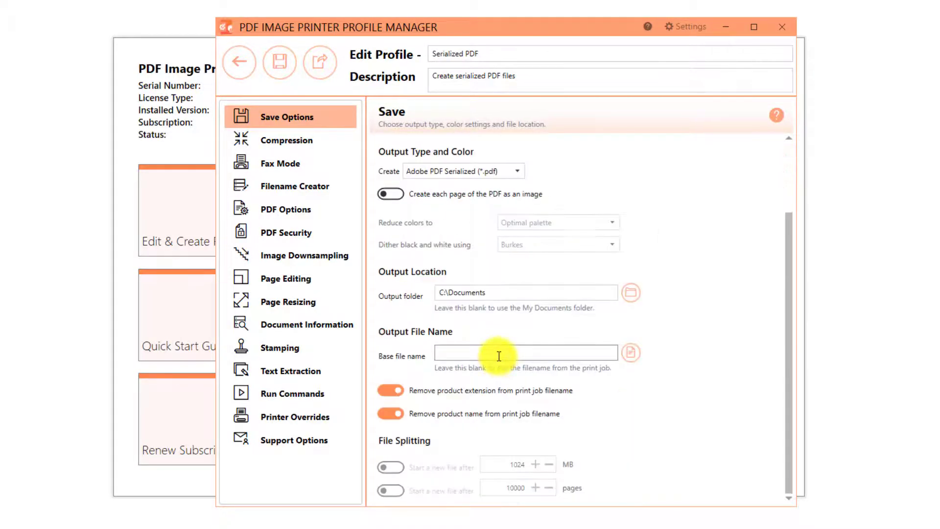
left_click(499, 356)
key("ctrl+v")
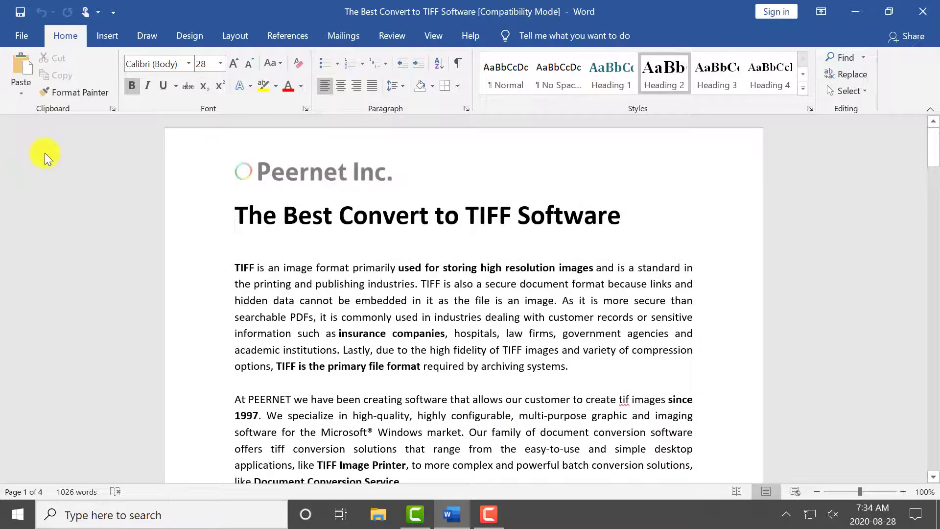
- Print the open Word document again to PDF Image Printer 12
left_click(38, 42)
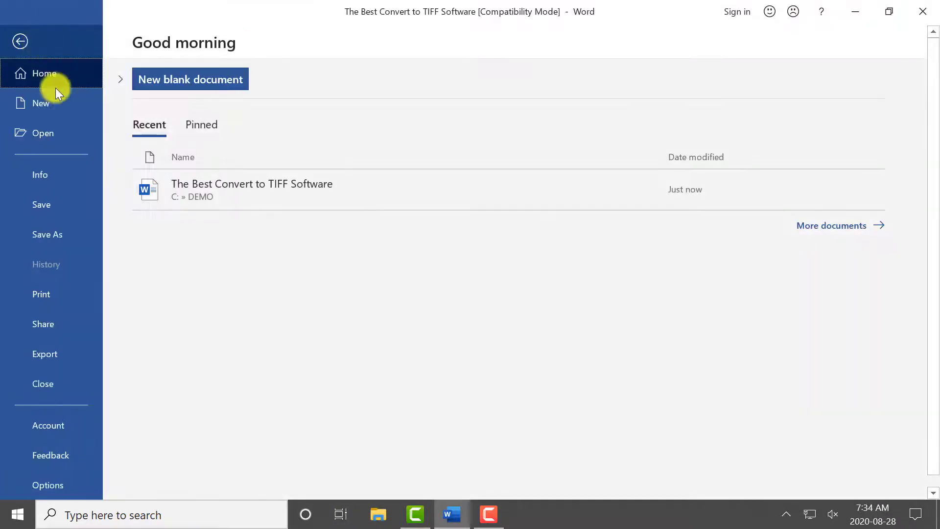
left_click(59, 291)
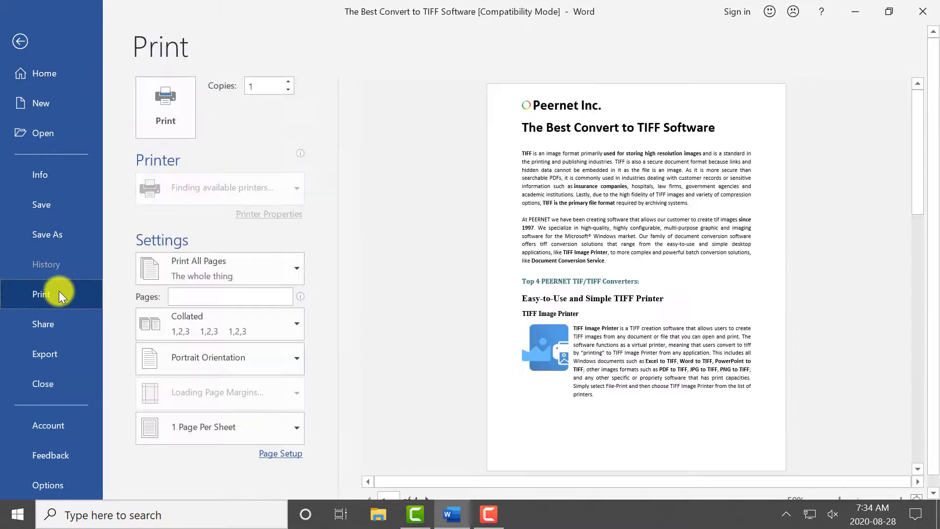
left_click(267, 191)
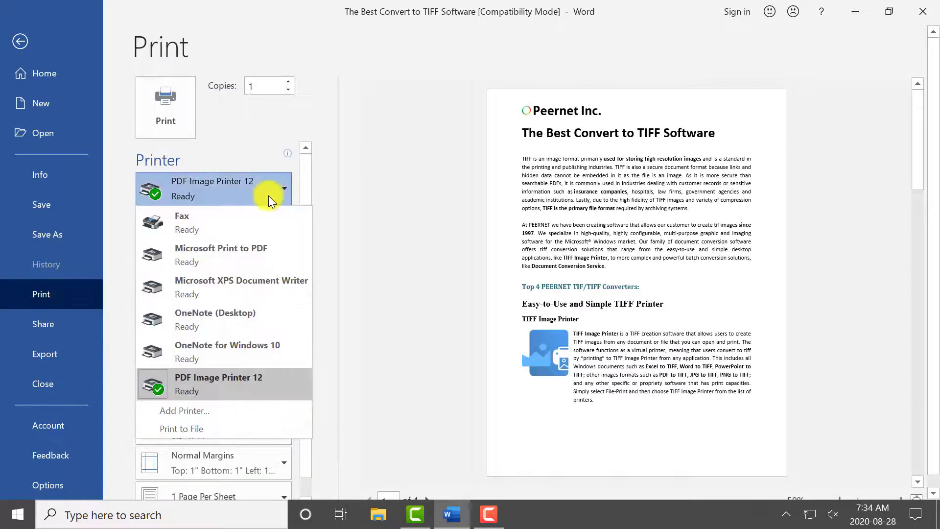
left_click(266, 382)
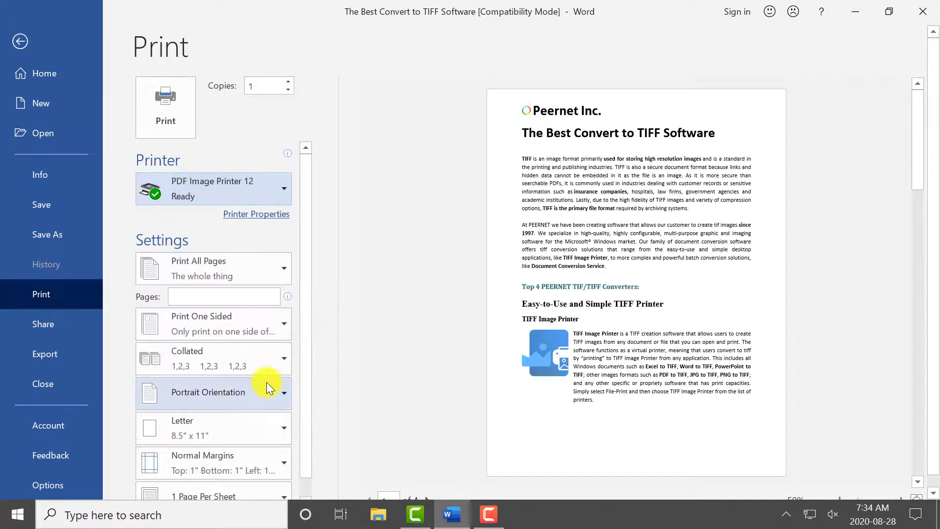
left_click(185, 112)
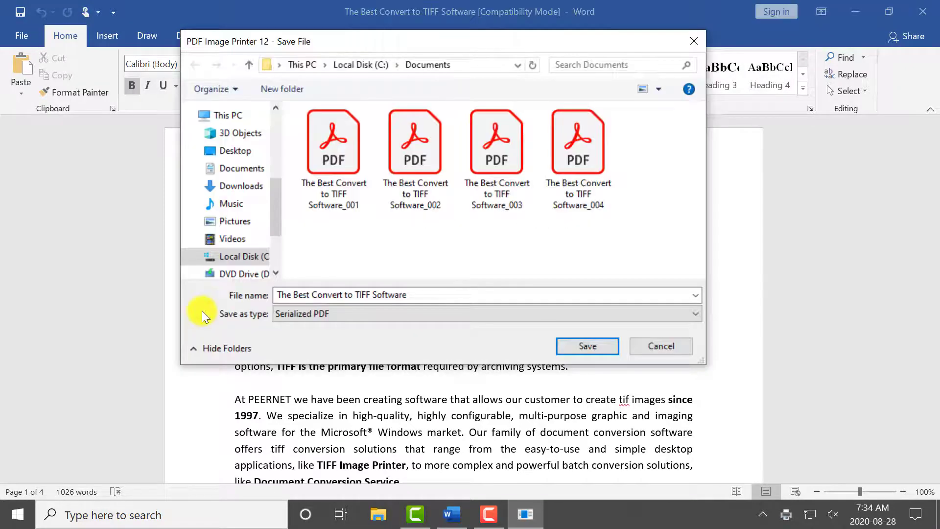
- Save the new serialized pages in C:\Documents under the existing base name "The Best Convert to TIFF Software"
left_click(460, 69)
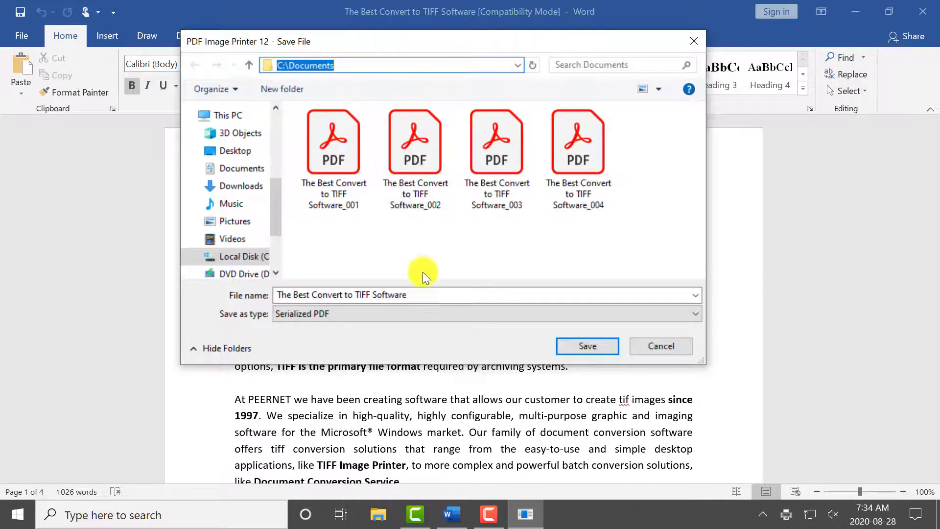
left_click(418, 295)
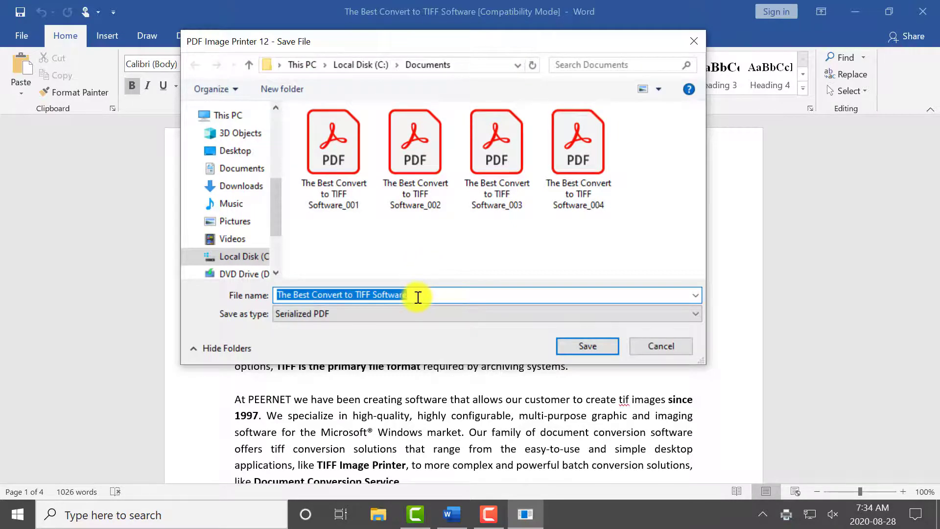
left_click(607, 347)
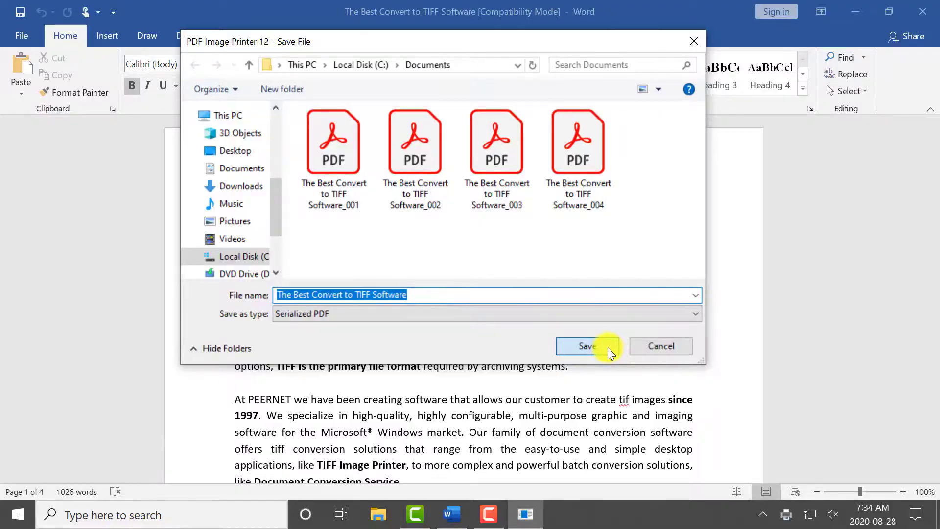